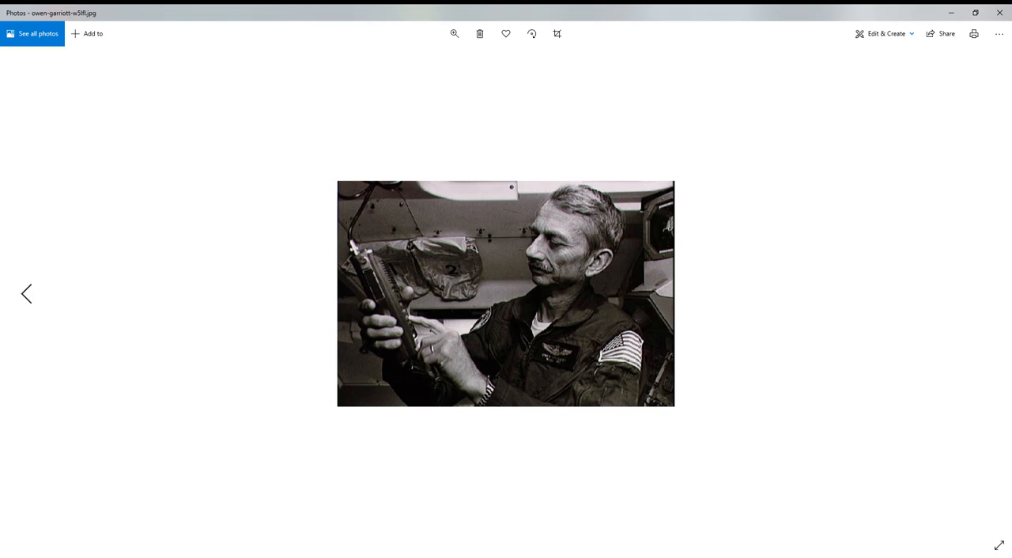
- Advance from the astronaut photo to 572.jpg, the shelved radio sets picture
key(Right)
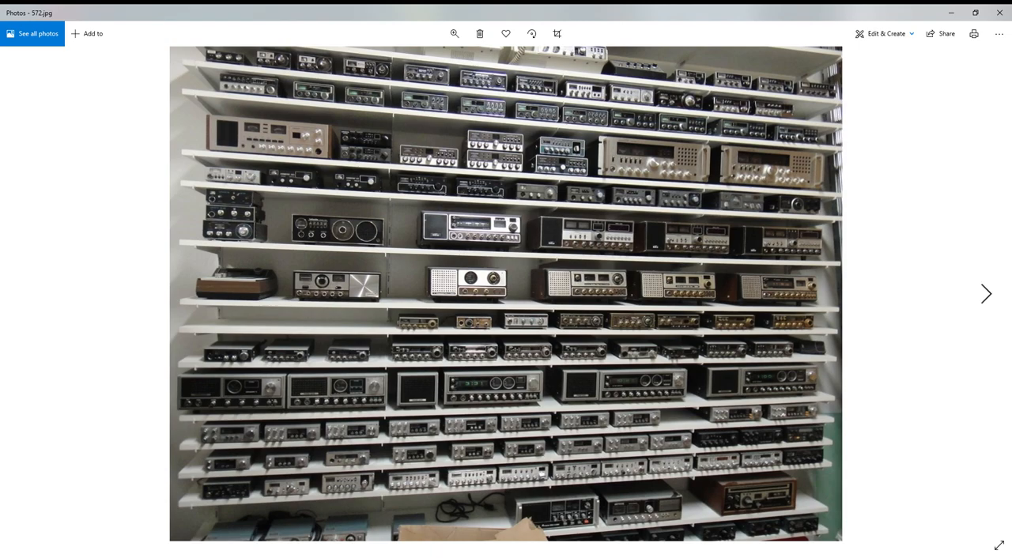
- Go back to qsl.jpg, the W5LFL Spacecraft Columbia QSL card, and leave it displayed
key(Left)
key(Left)
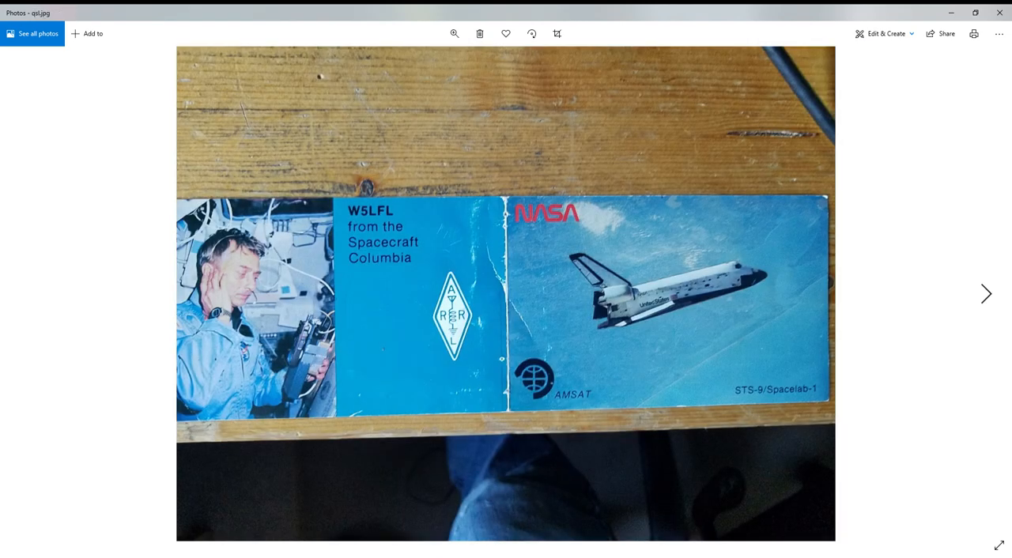